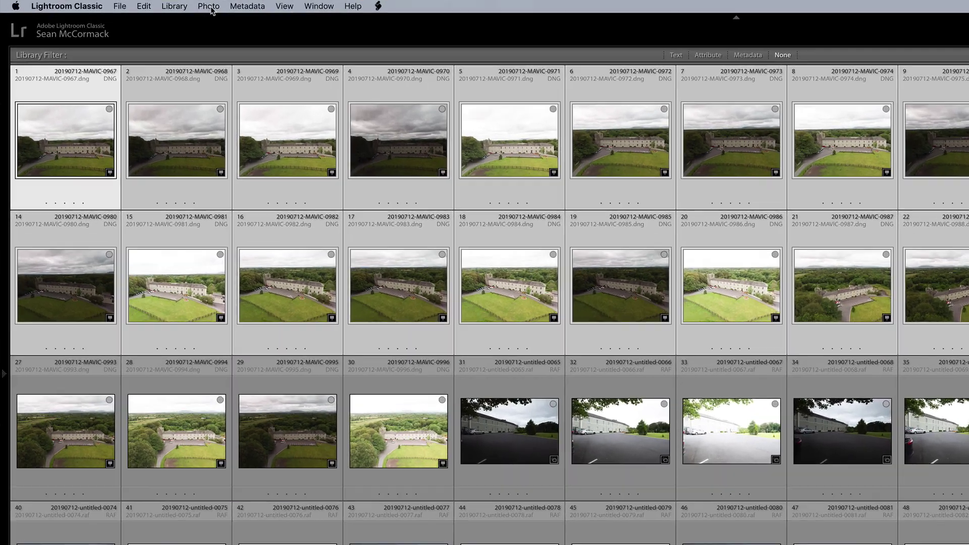
- Try Auto-Stack by Capture Time with a one-second gap, then cancel without stacking
{"action": "left_click", "coordinate": [137, 4]}
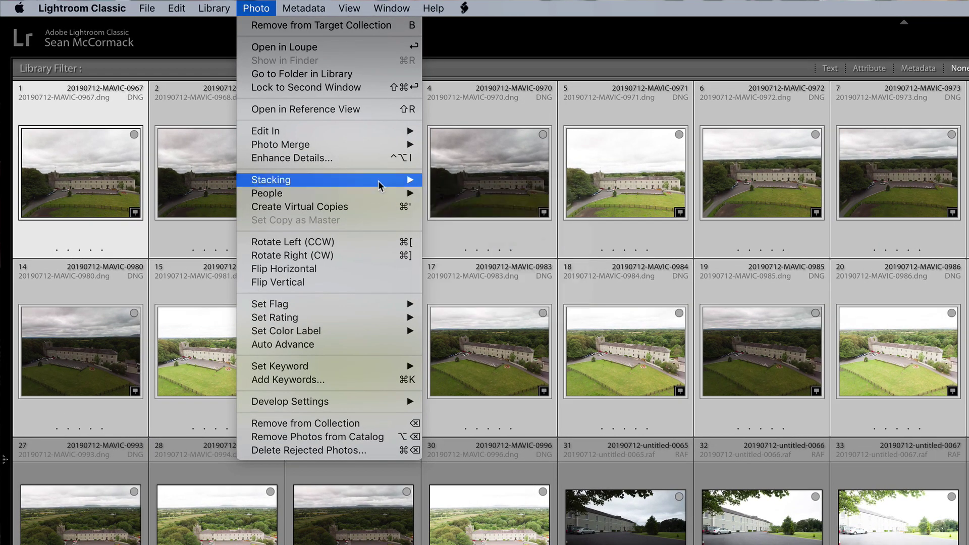
{"action": "mouse_move", "coordinate": [381, 181]}
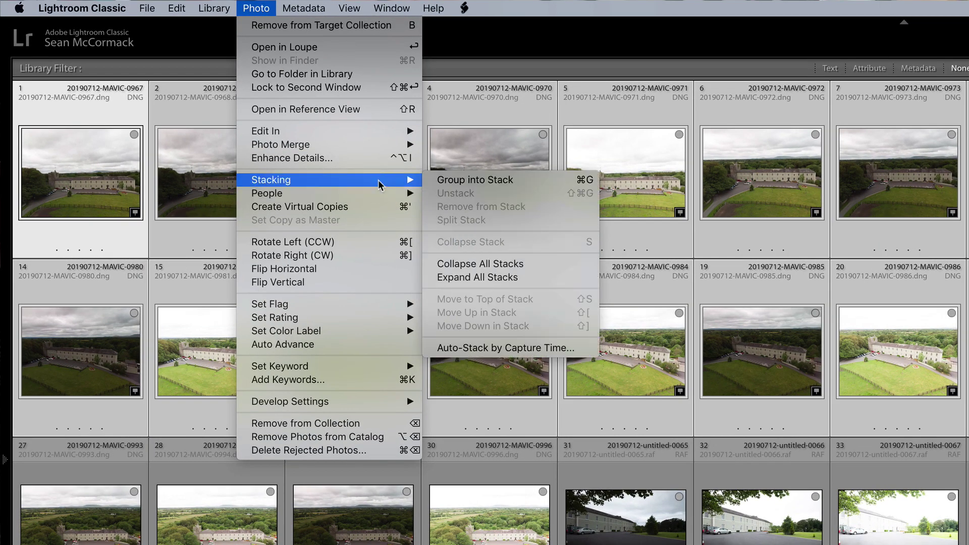
{"action": "left_click", "coordinate": [558, 348]}
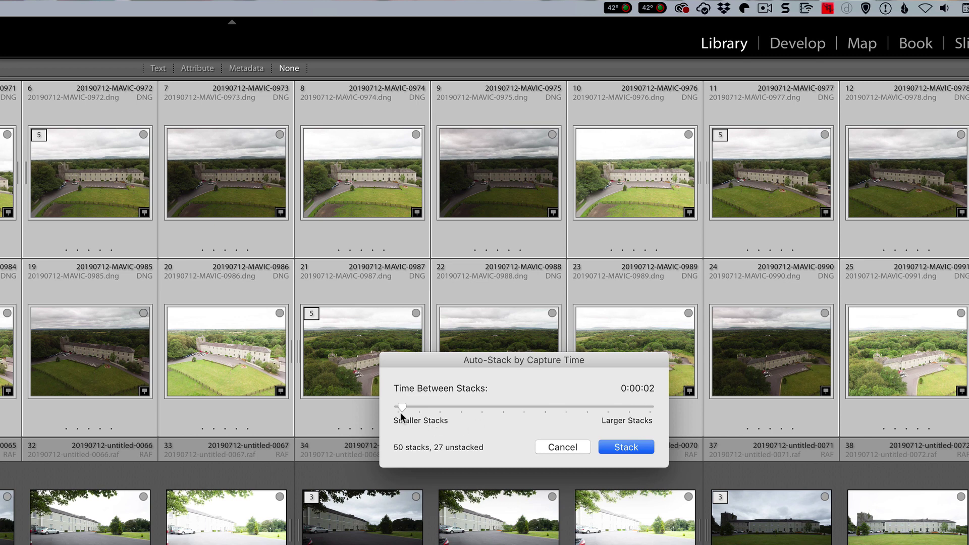
{"action": "left_click_drag", "start_coordinate": [403, 408], "coordinate": [399, 407]}
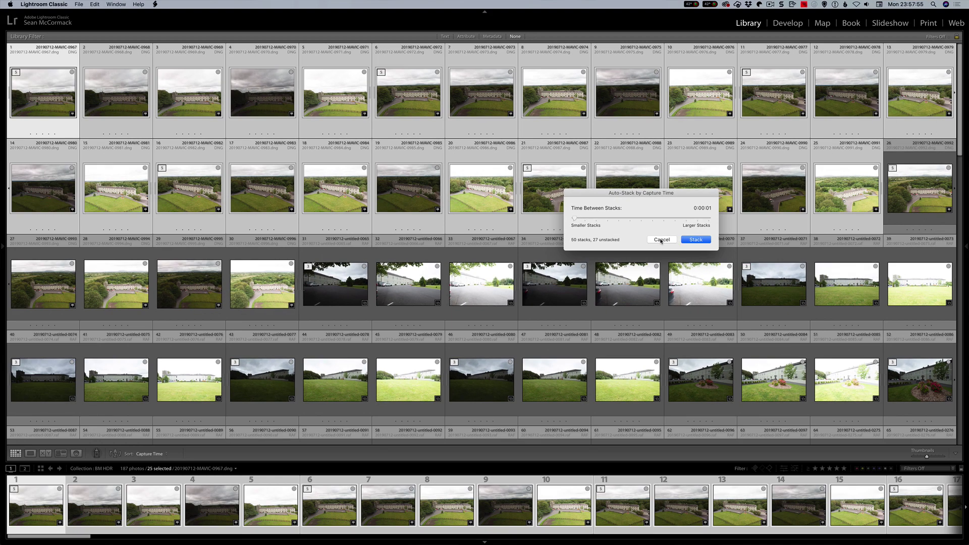
{"action": "left_click", "coordinate": [661, 240]}
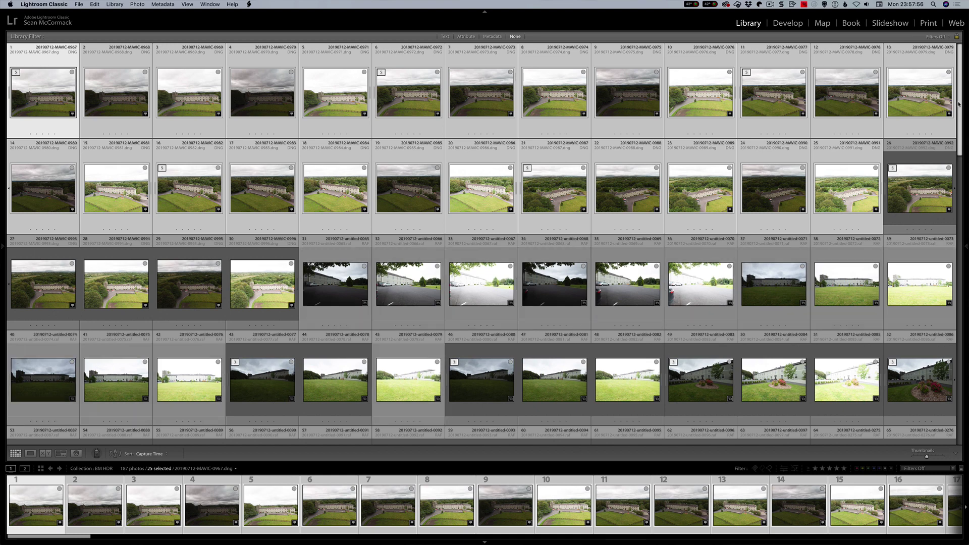
- Auto-stack the photos by capture time with a 0:00:02 gap, giving 50 stacks and 27 singles
{"action": "scroll", "coordinate": [955, 314], "scroll_direction": "down", "scroll_amount": 10}
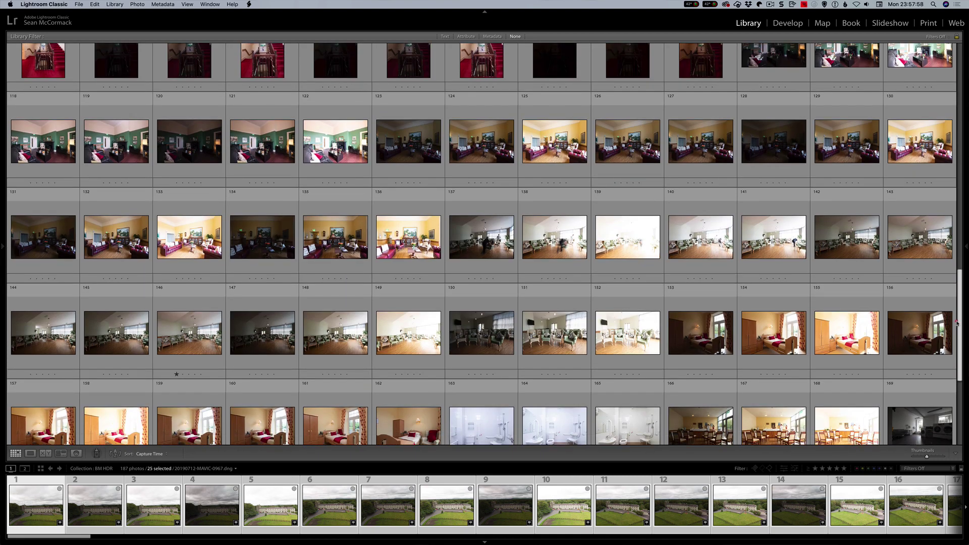
{"action": "scroll", "coordinate": [954, 328], "scroll_direction": "down", "scroll_amount": 4}
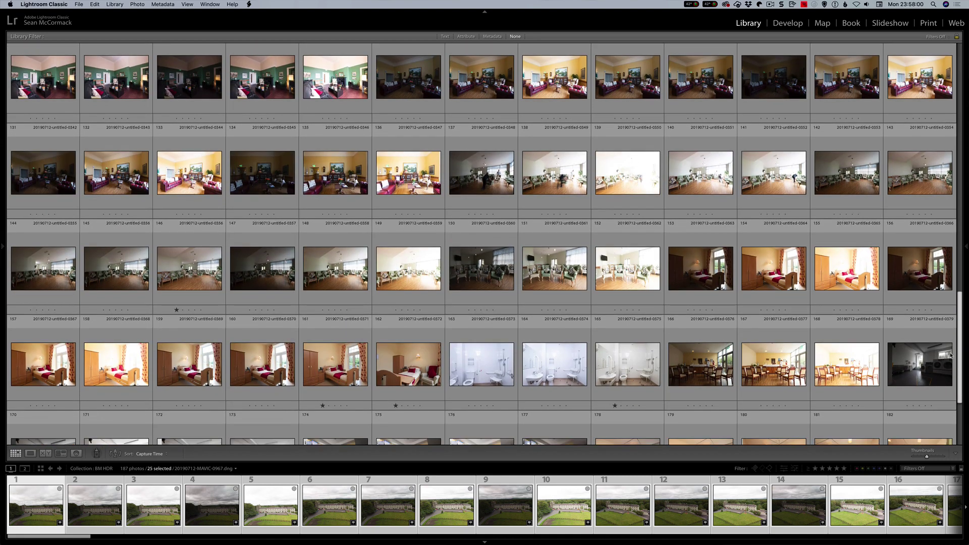
{"action": "scroll", "coordinate": [947, 367], "scroll_direction": "down", "scroll_amount": 3}
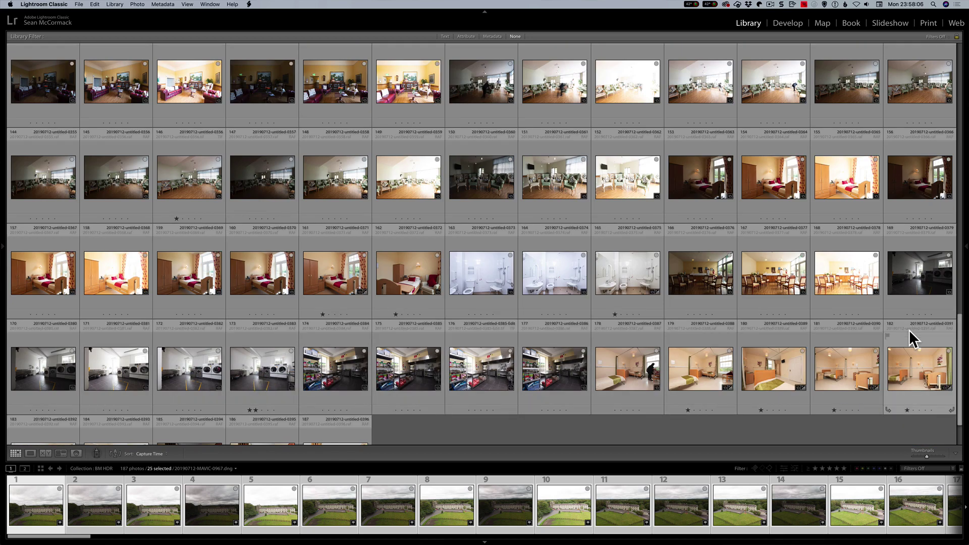
{"action": "scroll", "coordinate": [959, 379], "scroll_direction": "down", "scroll_amount": 3}
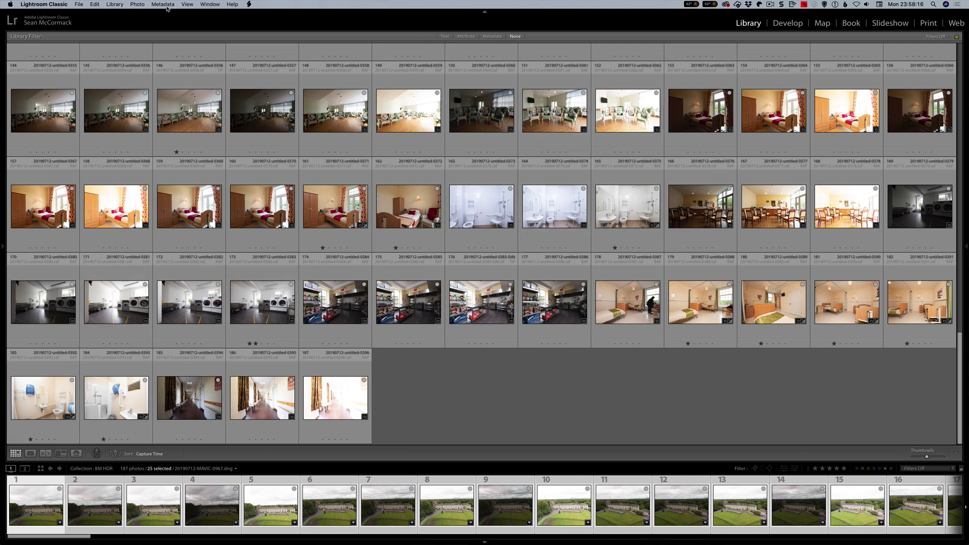
{"action": "left_click", "coordinate": [136, 5]}
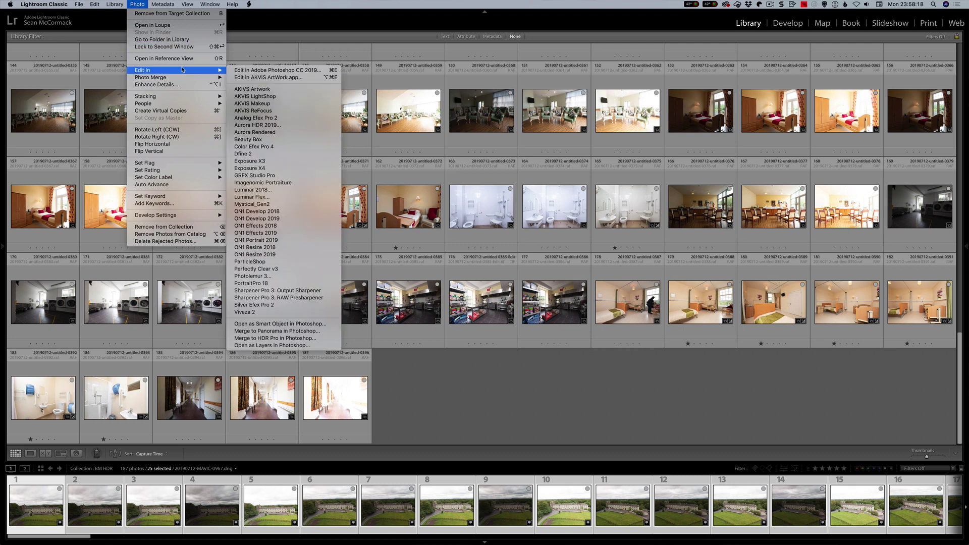
{"action": "mouse_move", "coordinate": [190, 96]}
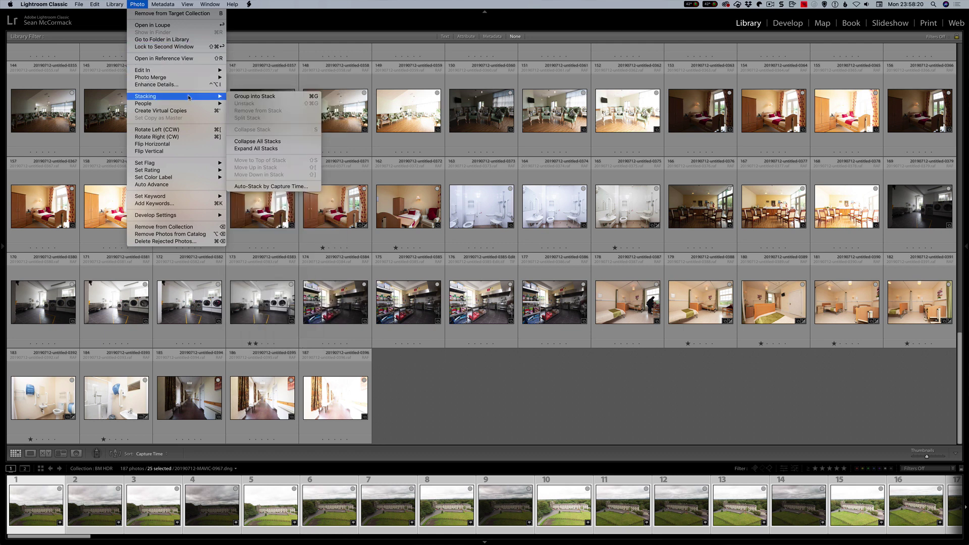
{"action": "left_click", "coordinate": [286, 186]}
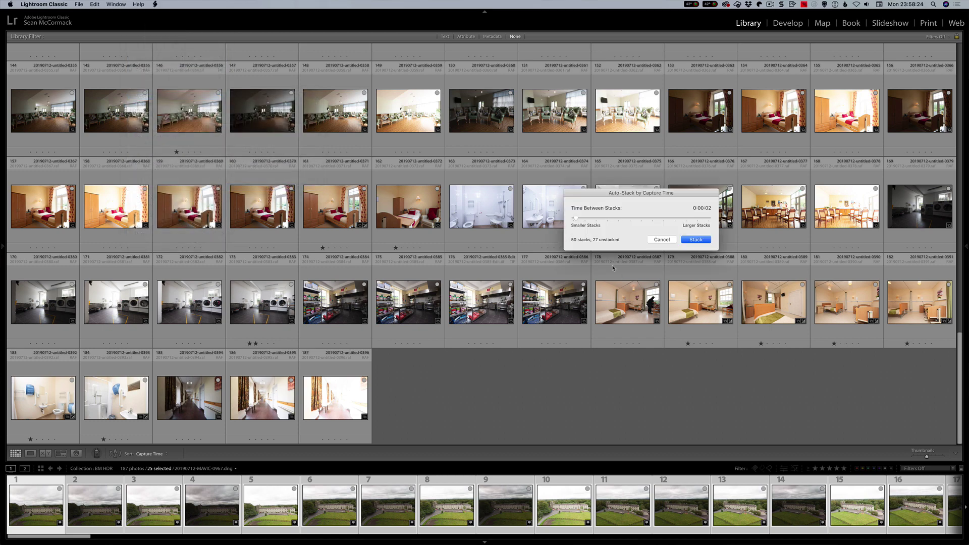
{"action": "left_click", "coordinate": [696, 240]}
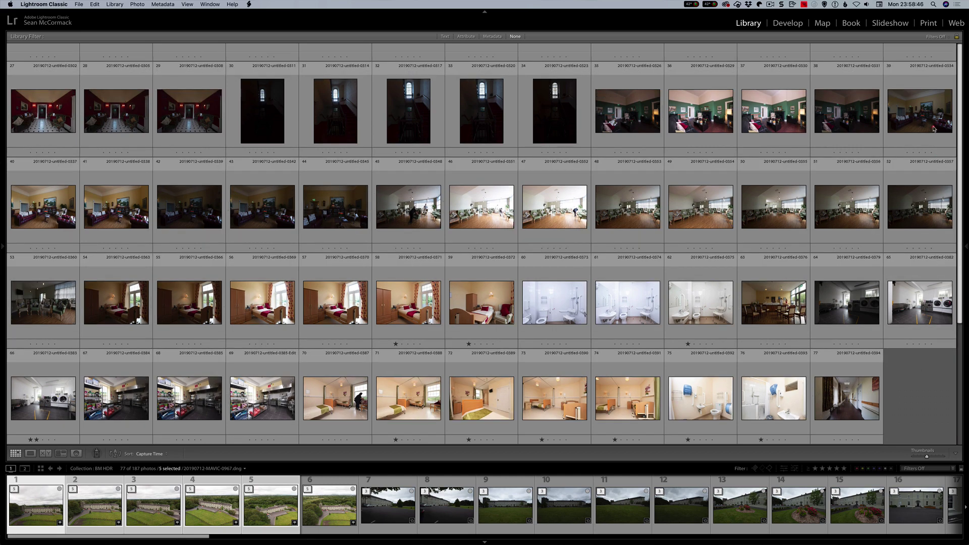
- From the top of the grid, select every stack and single photo with Cmd+A
{"action": "scroll", "coordinate": [945, 195], "scroll_direction": "up", "scroll_amount": 5}
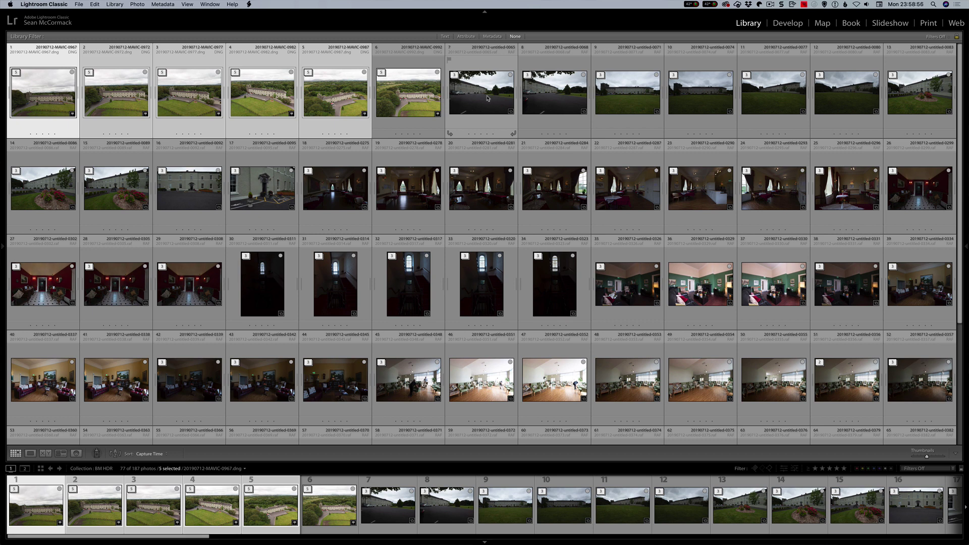
{"action": "mouse_move", "coordinate": [487, 98]}
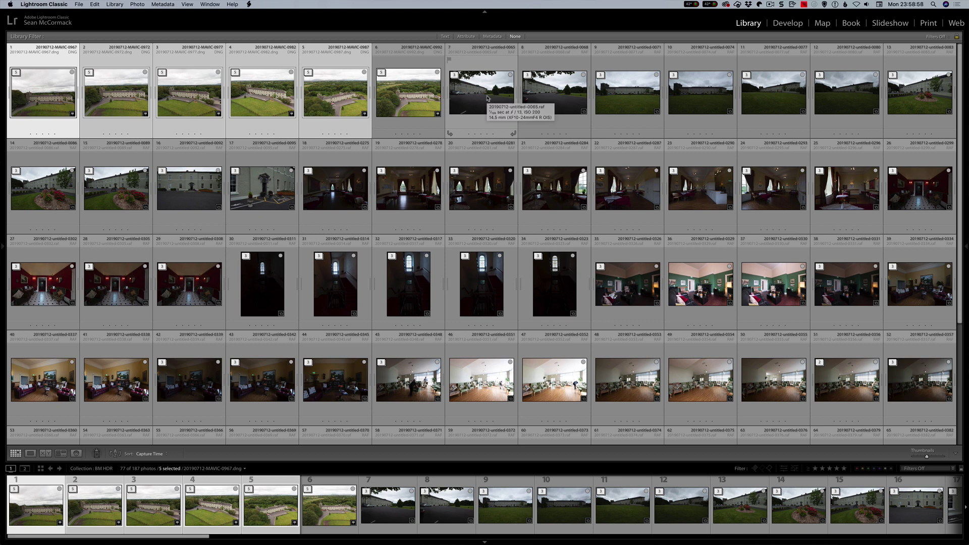
{"action": "key", "text": "super+a"}
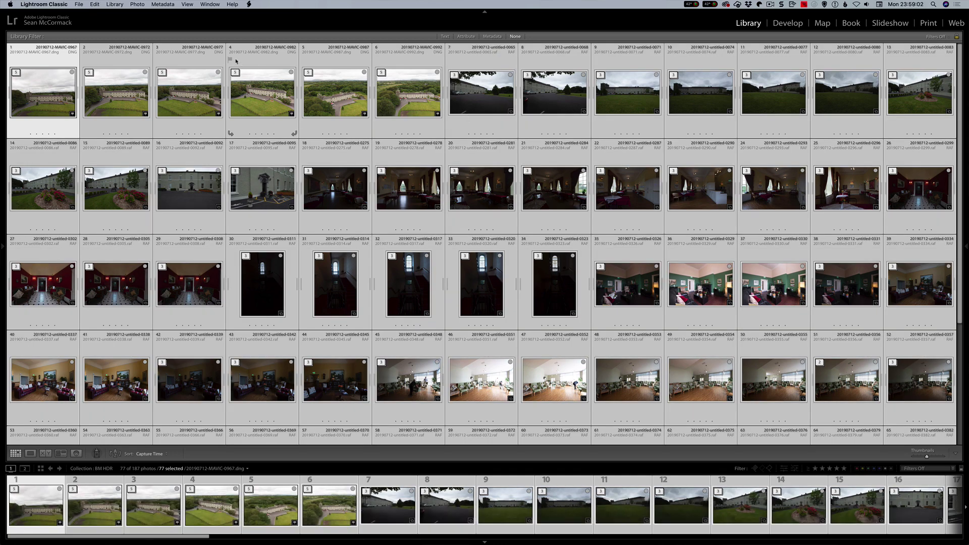
- Merge the first aerial stack to HDR with Auto Align, Auto Settings and Create Stack
{"action": "left_click", "coordinate": [52, 80]}
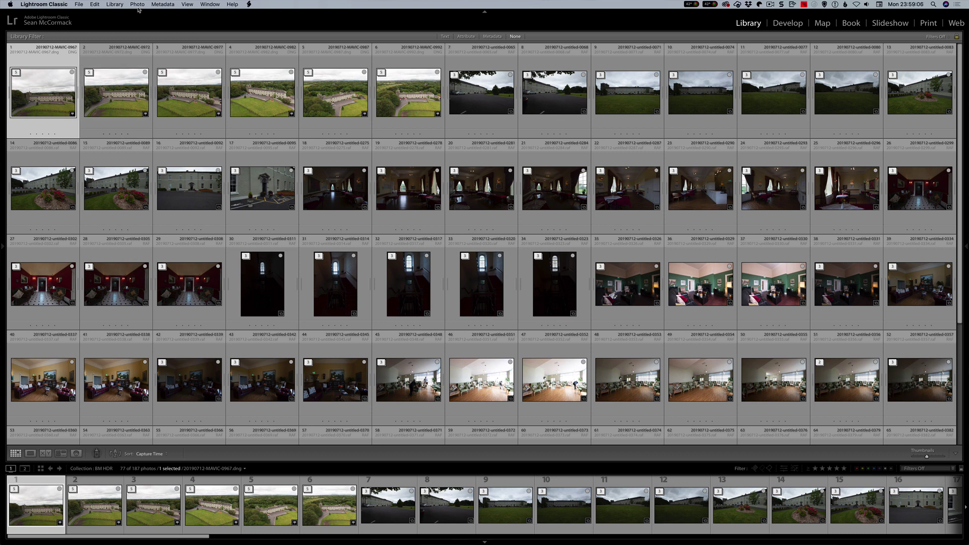
{"action": "left_click", "coordinate": [136, 6]}
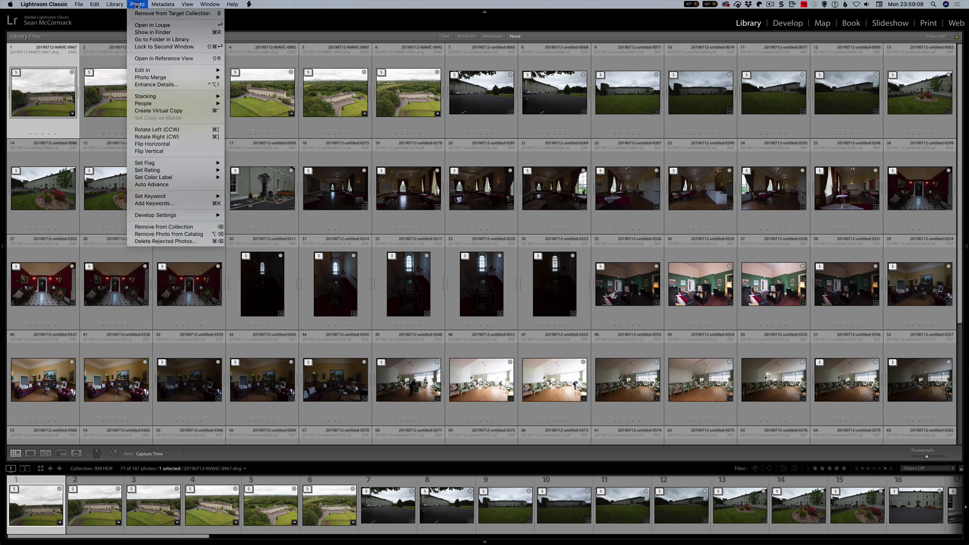
{"action": "mouse_move", "coordinate": [202, 78]}
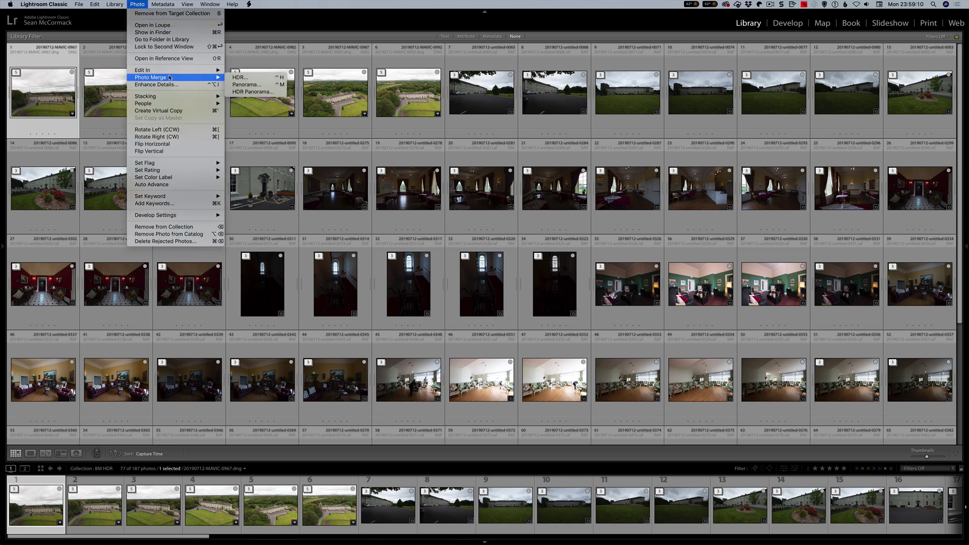
{"action": "left_click", "coordinate": [261, 79]}
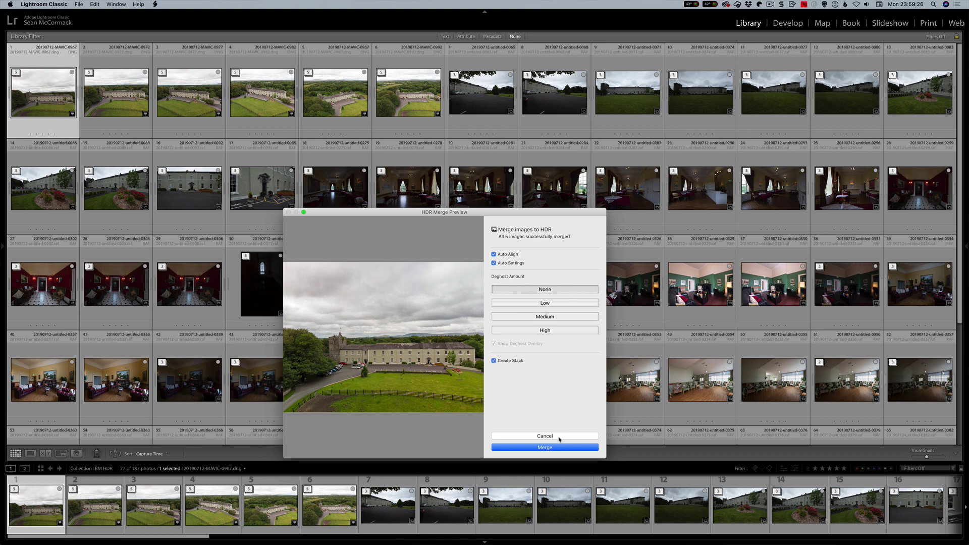
{"action": "left_click", "coordinate": [558, 447]}
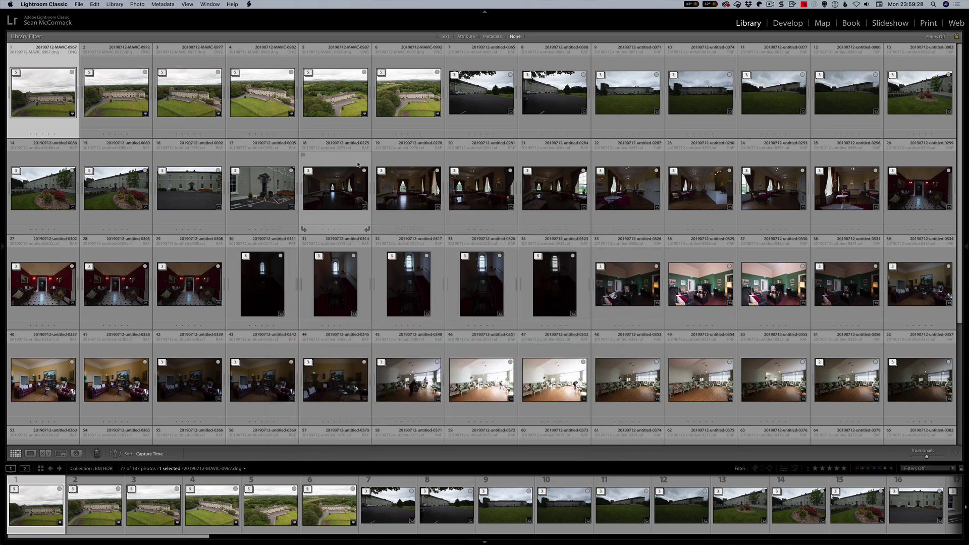
- Select all stacks and run a headless Photo Merge > HDR on every one
{"action": "key", "text": "super+a"}
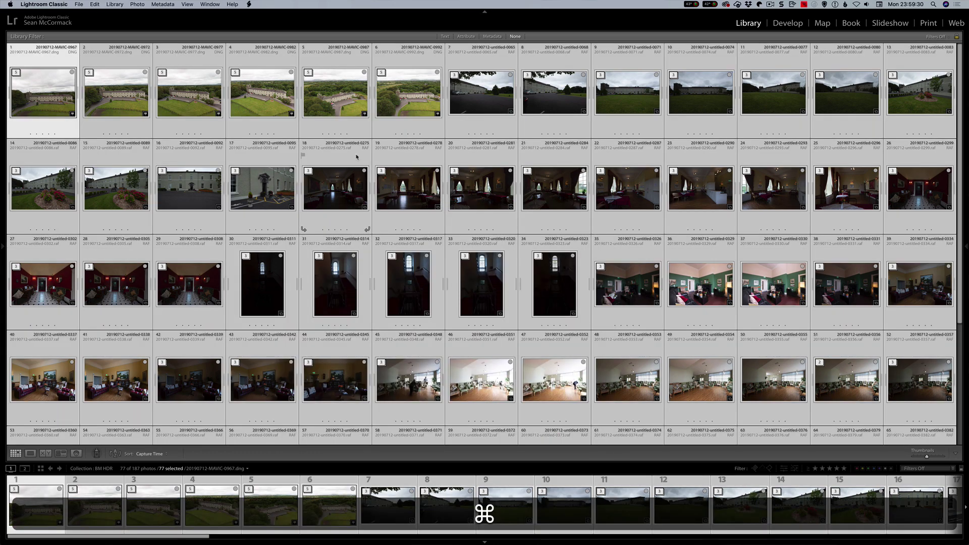
{"action": "left_click", "coordinate": [137, 5]}
{"action": "mouse_move", "coordinate": [173, 75]}
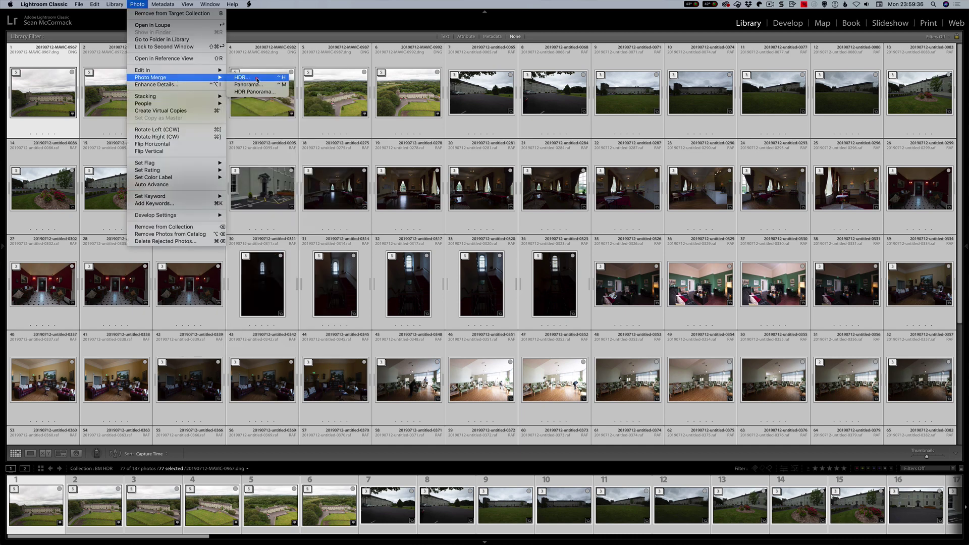
{"action": "left_click", "coordinate": [257, 79], "text": "shift"}
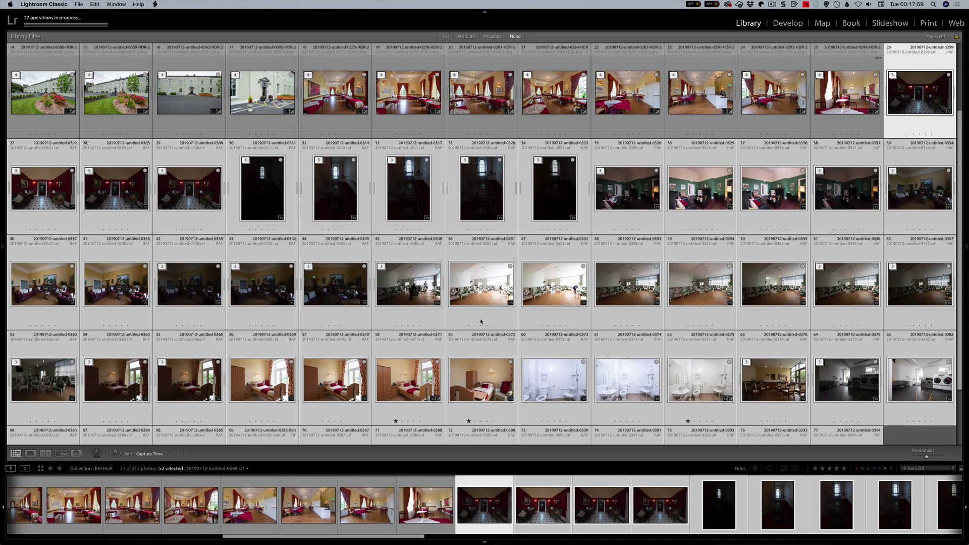
- Reveal the left panel while the background HDR merges process
{"action": "mouse_move", "coordinate": [3, 247]}
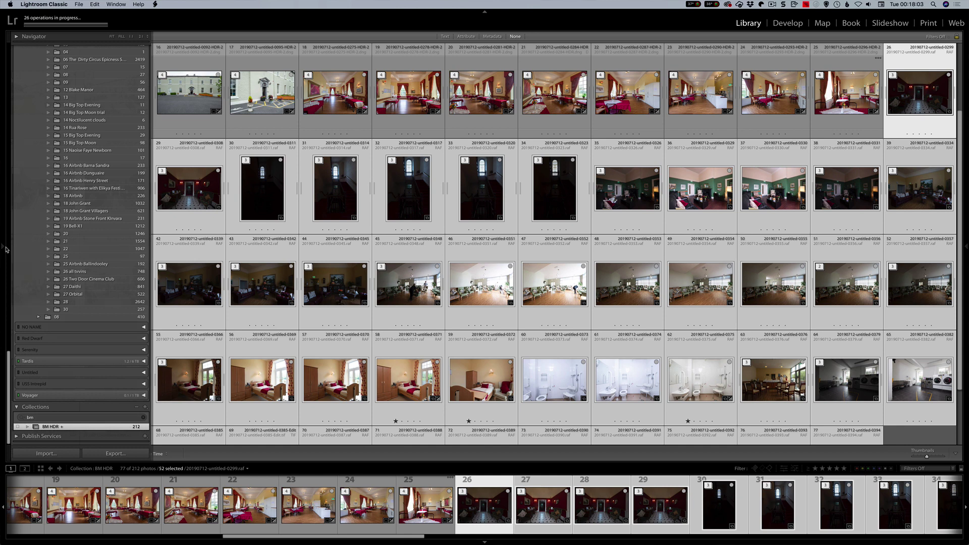
- Filter the Collections panel for 'true' and open the True Tides Final collection
{"action": "left_click", "coordinate": [35, 418]}
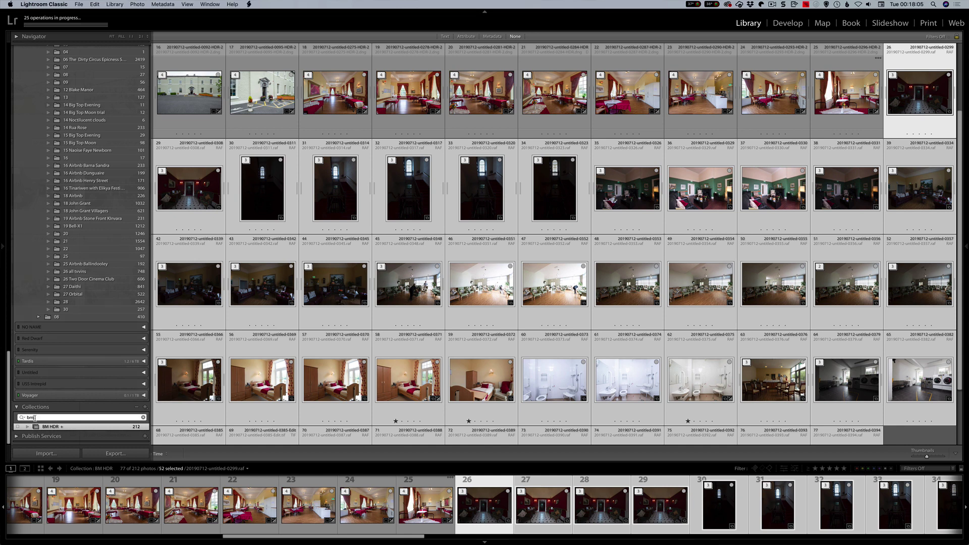
{"action": "key", "text": "BackSpace"}
{"action": "key", "text": "BackSpace"}
{"action": "type", "text": "tur"}
{"action": "type", "text": "e"}
{"action": "key", "text": "BackSpace"}
{"action": "key", "text": "BackSpace"}
{"action": "key", "text": "BackSpace"}
{"action": "type", "text": "rue"}
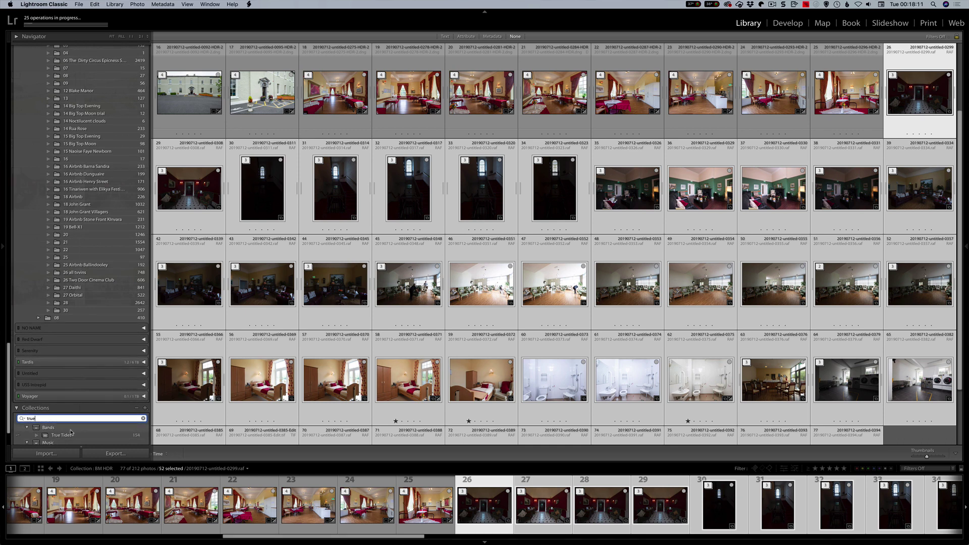
{"action": "scroll", "coordinate": [89, 426], "scroll_direction": "down", "scroll_amount": 1}
{"action": "scroll", "coordinate": [89, 427], "scroll_direction": "down", "scroll_amount": 1}
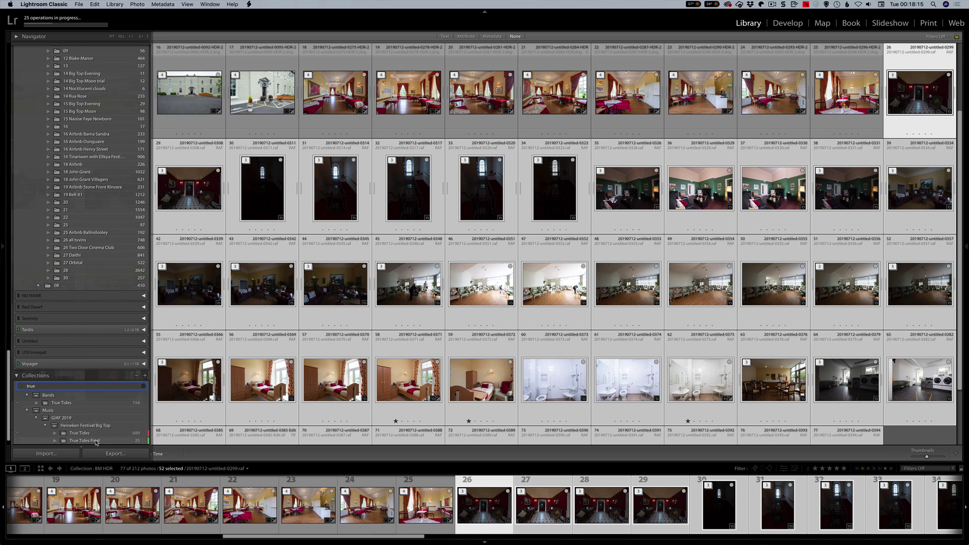
{"action": "left_click", "coordinate": [94, 442]}
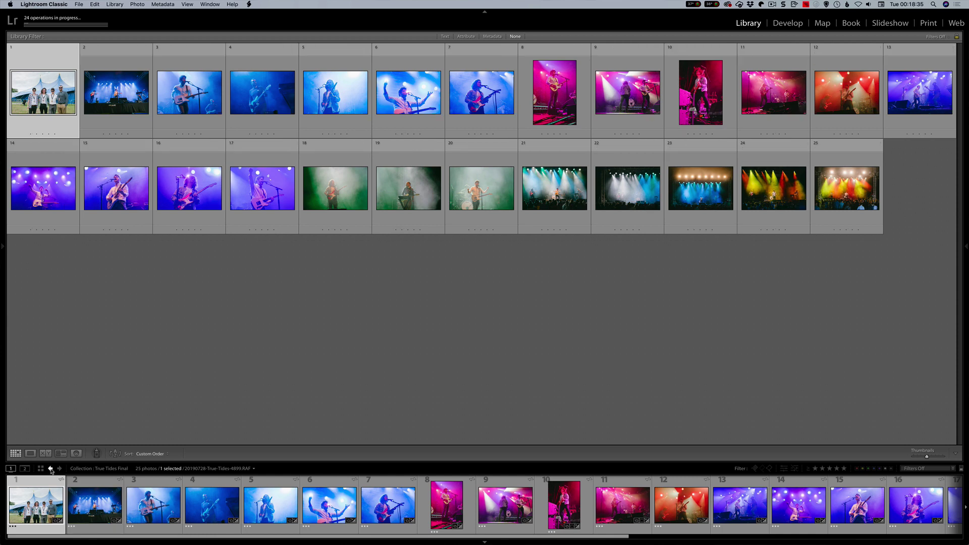
- Switch back to the BM HDR collection while the batch merges finish
{"action": "left_click", "coordinate": [51, 469]}
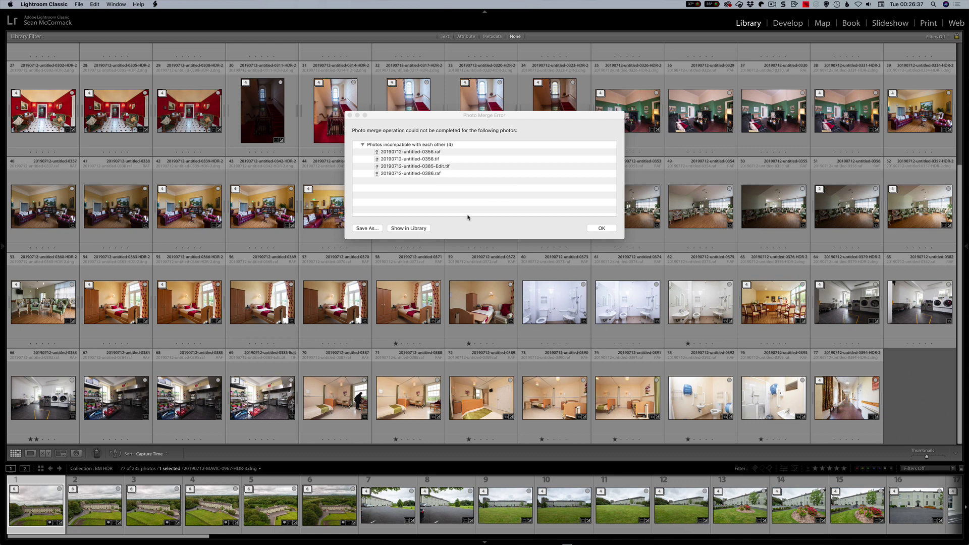
- Dismiss the Photo Merge Error about four incompatible photos with OK
{"action": "left_click", "coordinate": [600, 228]}
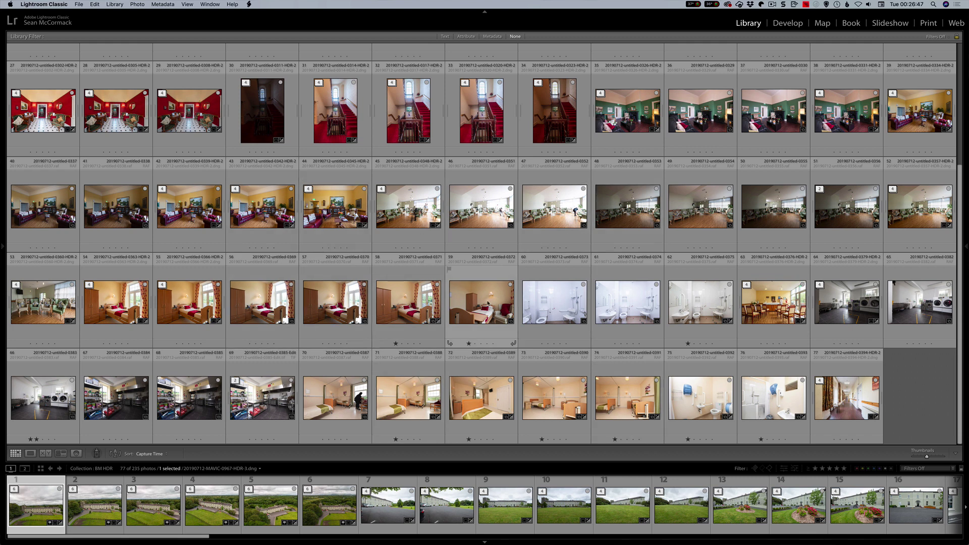
- Text-filter the grid with a Contains 'hdr' rule and select merged photo 9
{"action": "left_click", "coordinate": [446, 37]}
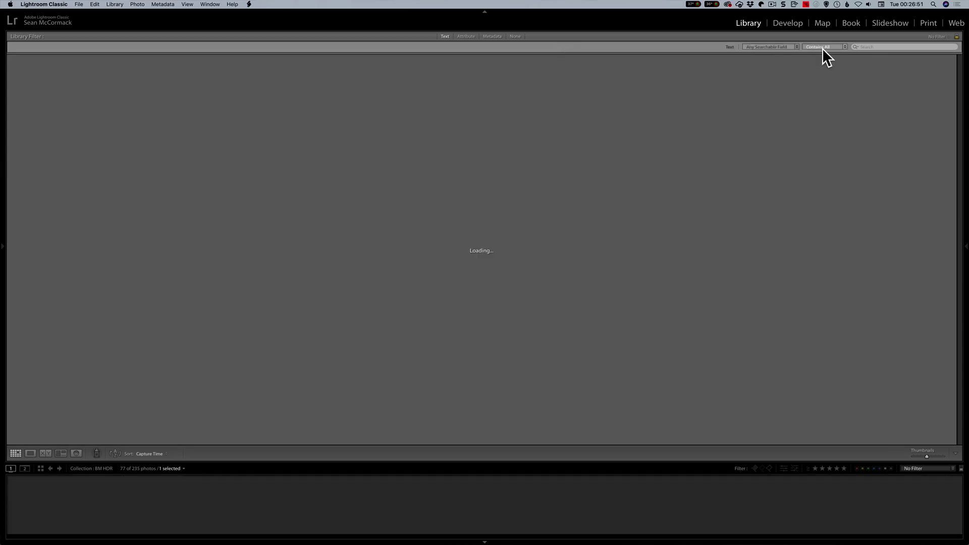
{"action": "left_click", "coordinate": [822, 47]}
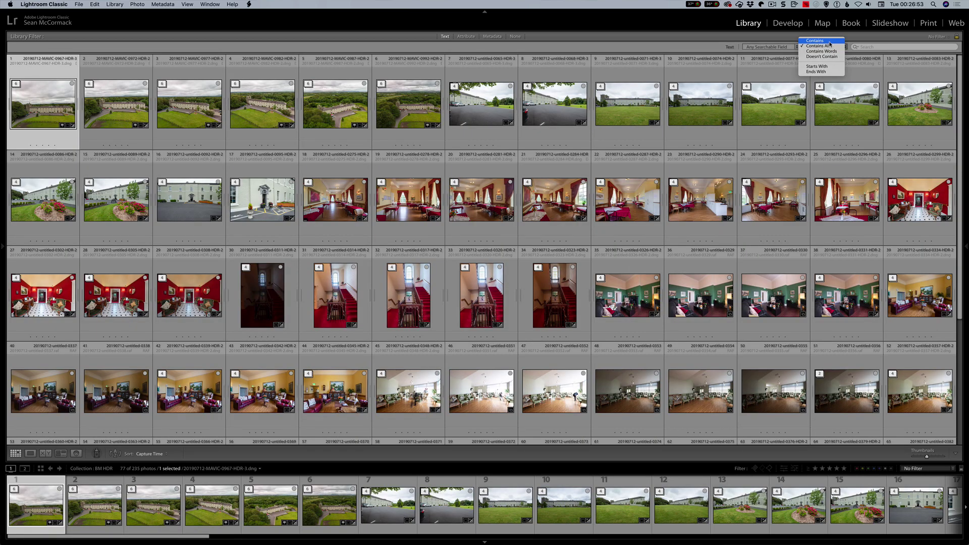
{"action": "left_click", "coordinate": [814, 40]}
{"action": "left_click", "coordinate": [870, 47]}
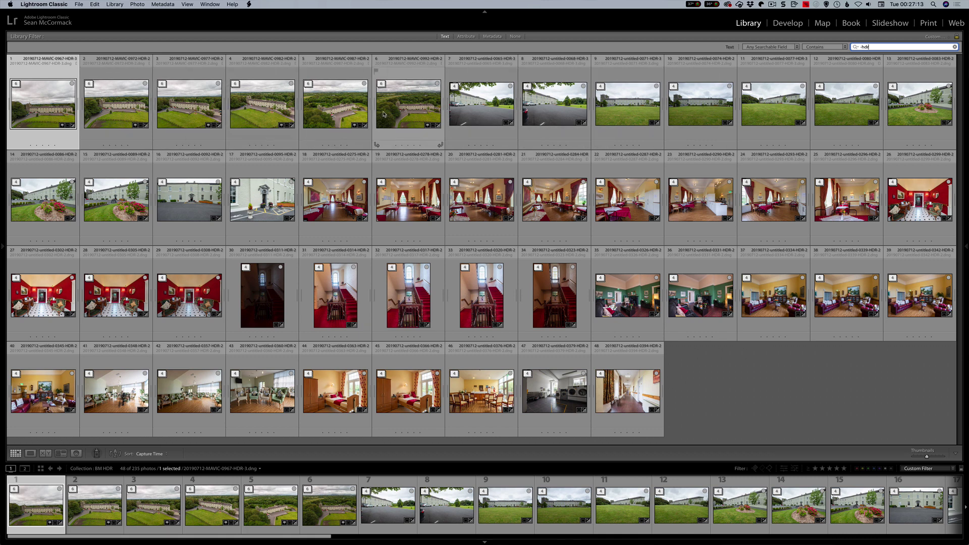
{"action": "left_click", "coordinate": [639, 111]}
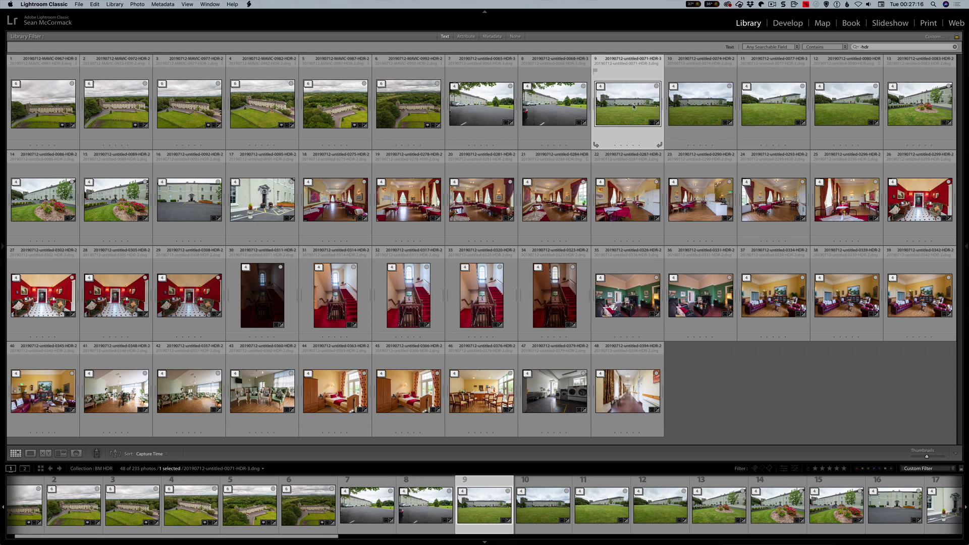
- Open photo 9 in Develop and apply Upright Auto in the Transform panel
{"action": "double_click", "coordinate": [631, 108]}
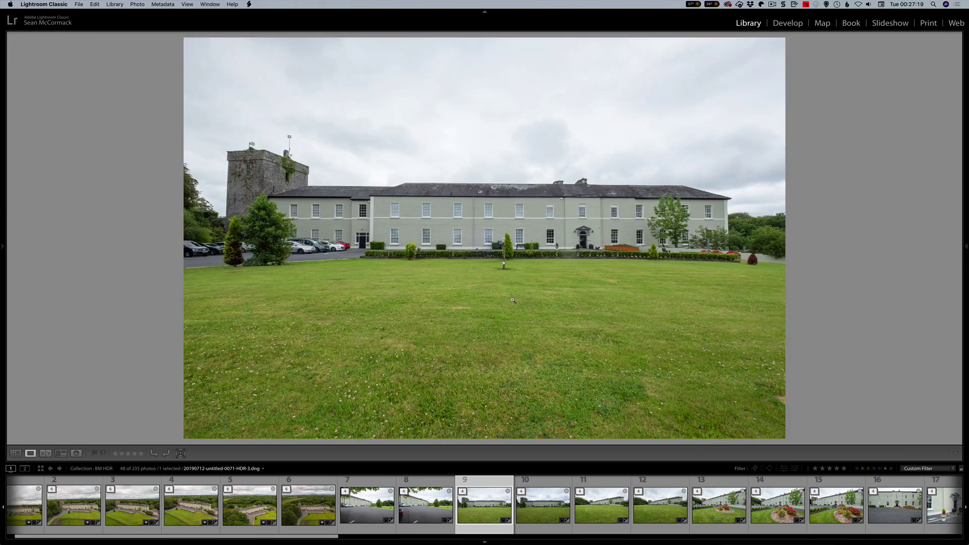
{"action": "mouse_move", "coordinate": [965, 249]}
{"action": "key", "text": "super+i"}
{"action": "key", "text": "d"}
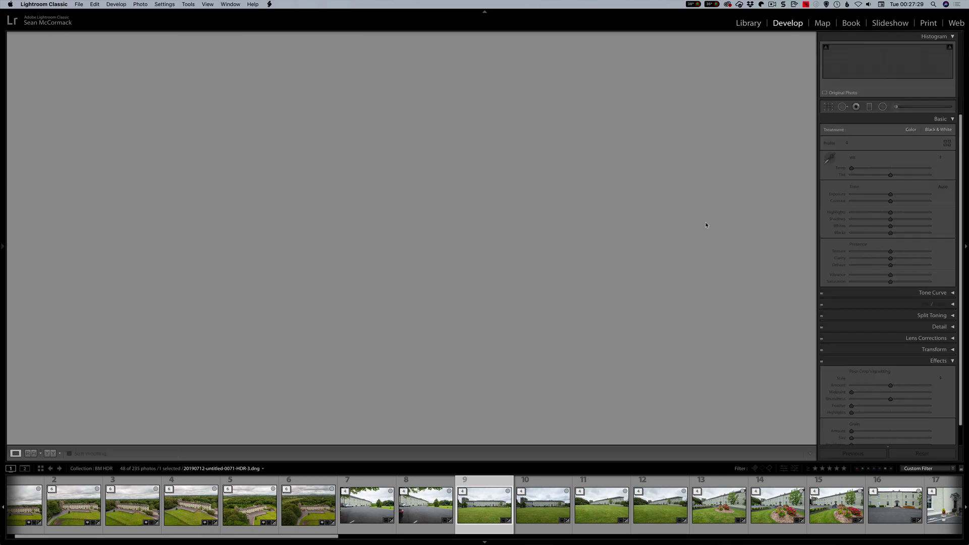
{"action": "key", "text": "super+8"}
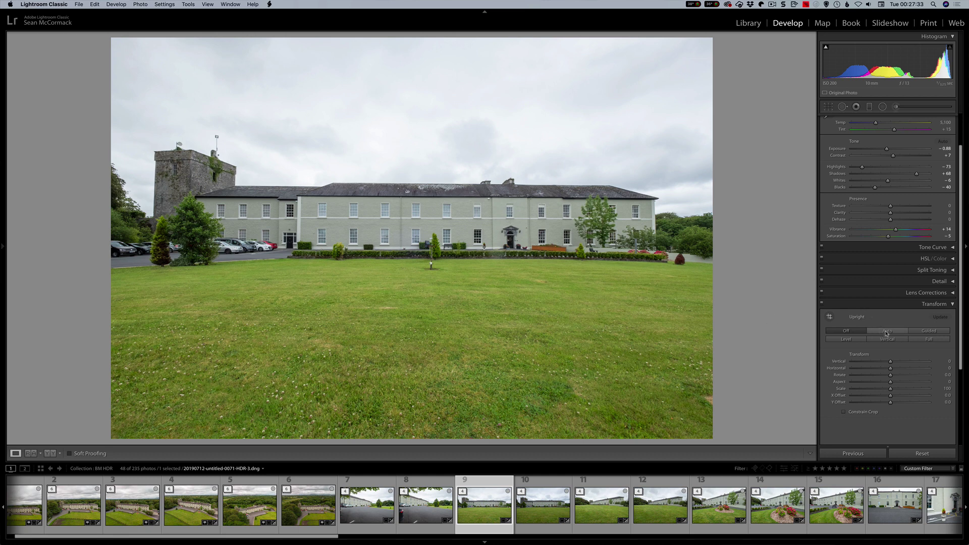
{"action": "left_click", "coordinate": [887, 333]}
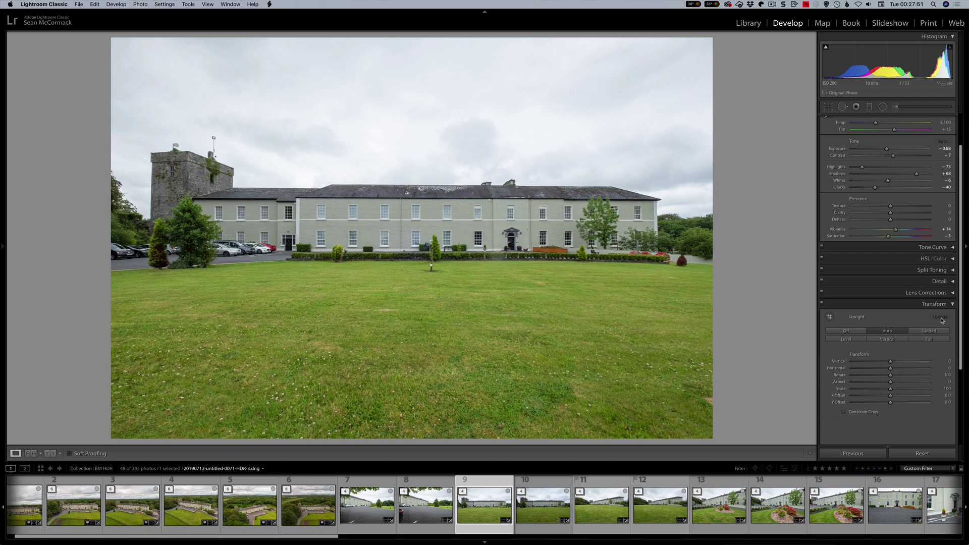
- Start a new develop preset that includes only Upright Mode and Transform Adjustments
{"action": "left_click", "coordinate": [80, 4]}
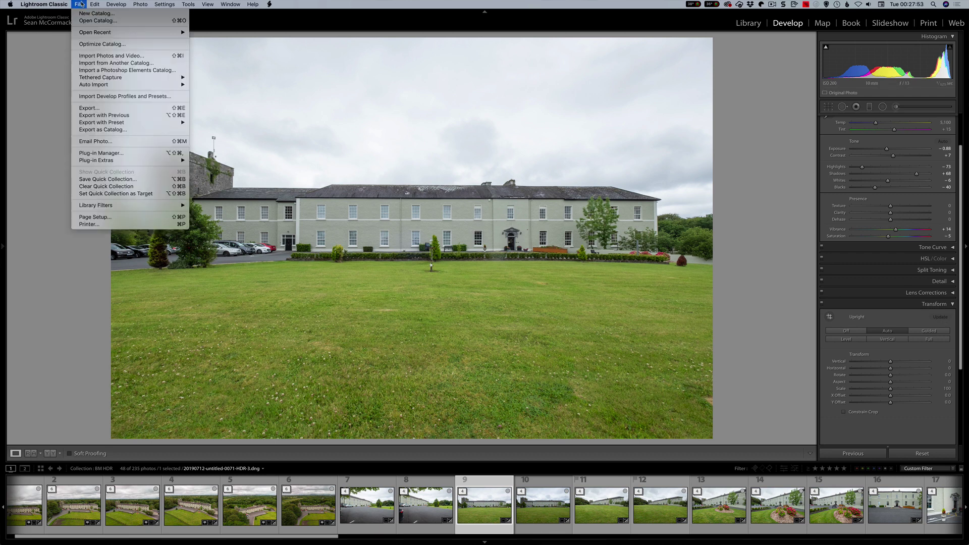
{"action": "mouse_move", "coordinate": [122, 4]}
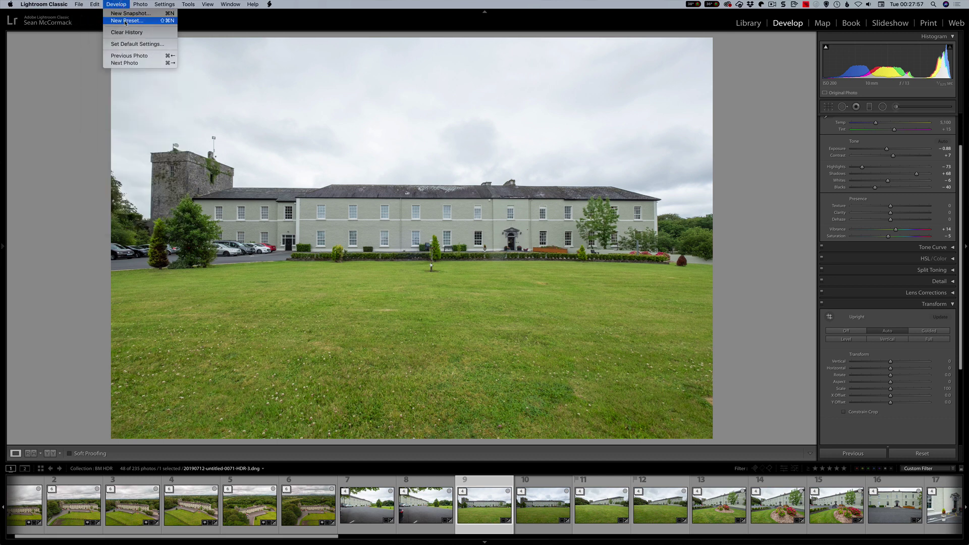
{"action": "left_click", "coordinate": [125, 20]}
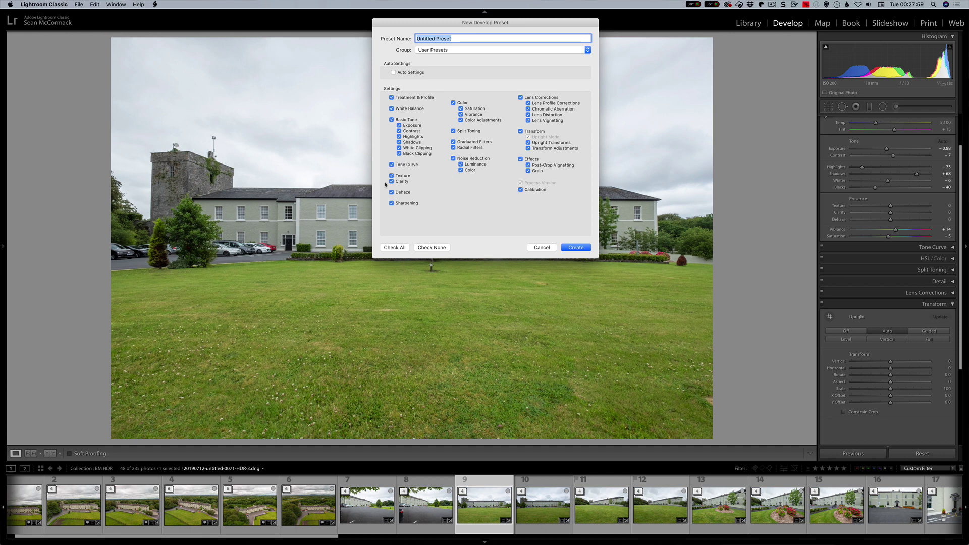
{"action": "left_click", "coordinate": [439, 248]}
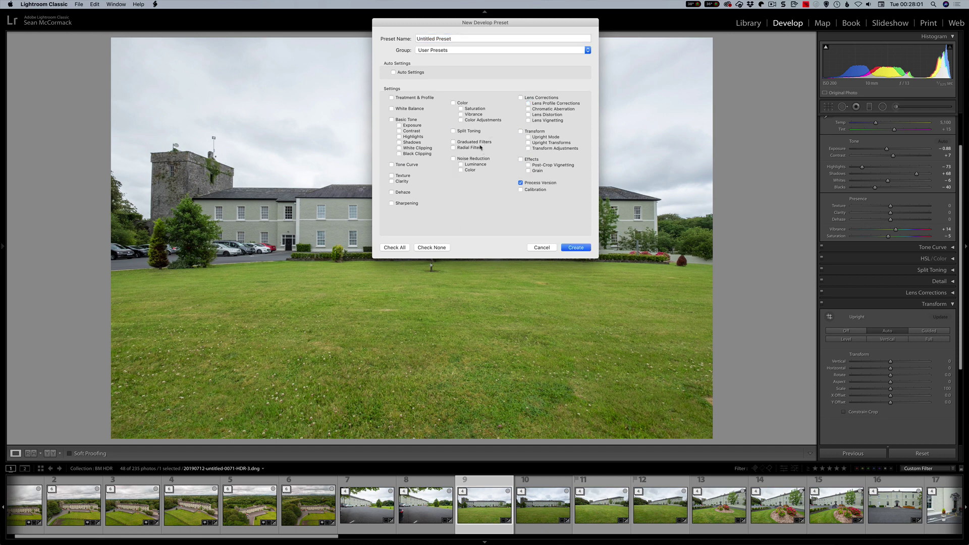
{"action": "left_click", "coordinate": [528, 137]}
{"action": "left_click", "coordinate": [529, 148]}
- Name the preset 'RE Upright' and save it
{"action": "left_click", "coordinate": [457, 37]}
{"action": "key", "text": "super+a"}
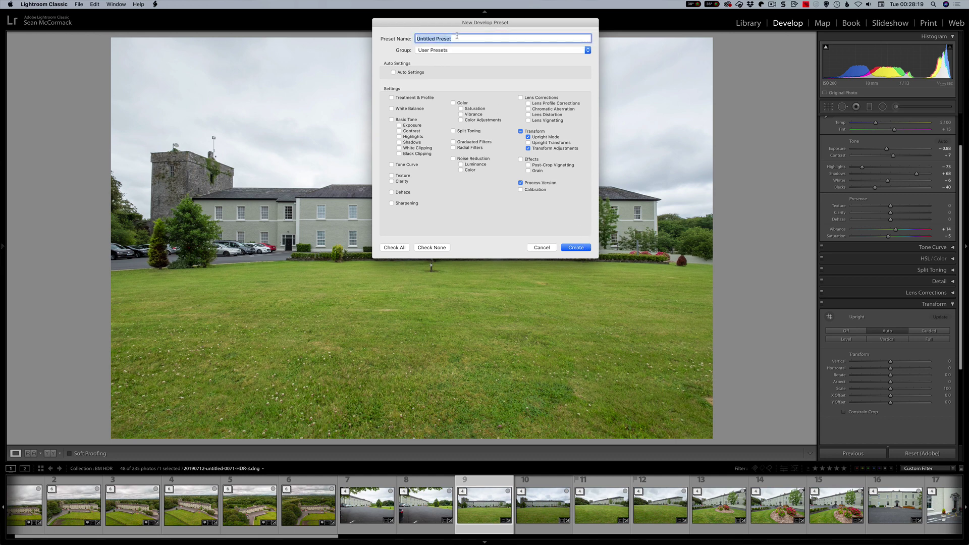
{"action": "type", "text": "RE Upright"}
{"action": "left_click", "coordinate": [575, 248]}
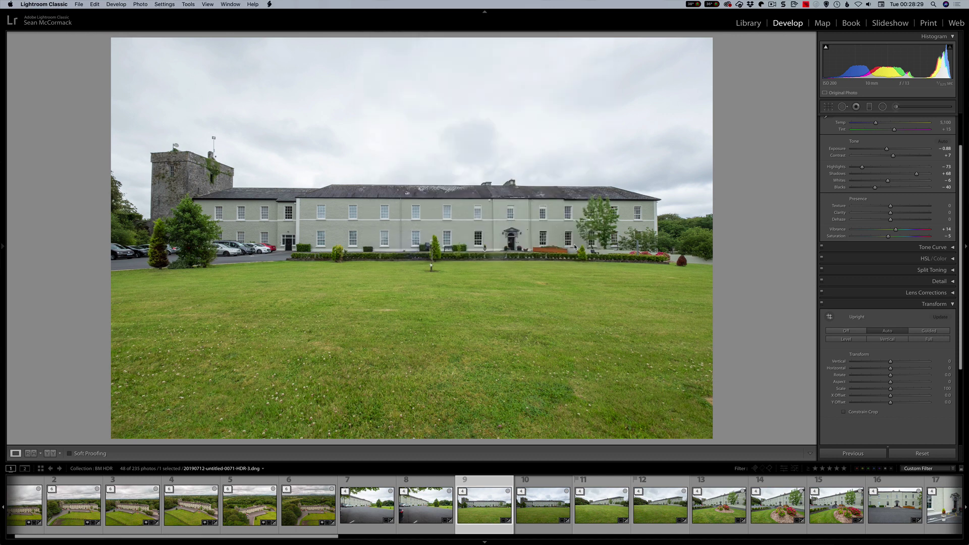
- Select photos 9–48 in the grid and apply the RE Upright user preset through Quick Develop
{"action": "key", "text": "g"}
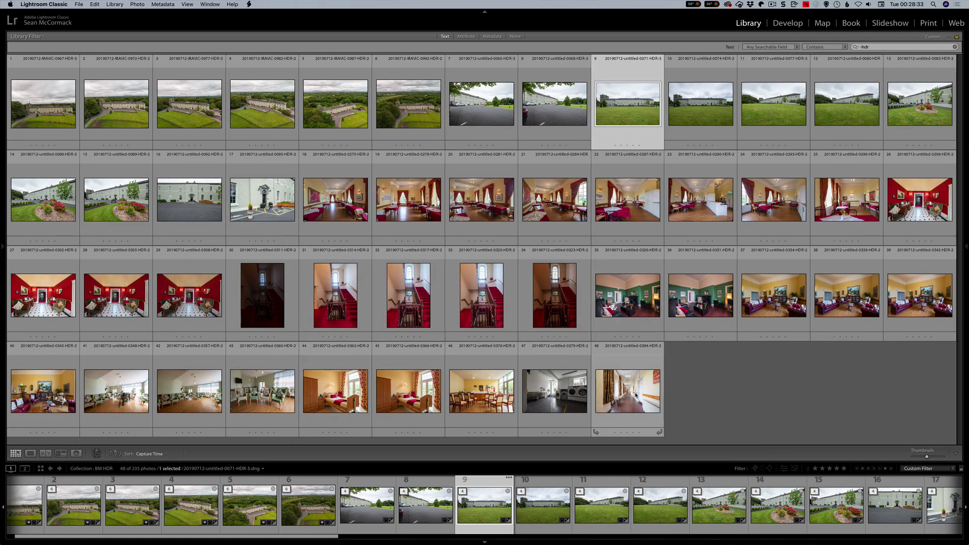
{"action": "left_click", "coordinate": [627, 394], "text": "shift"}
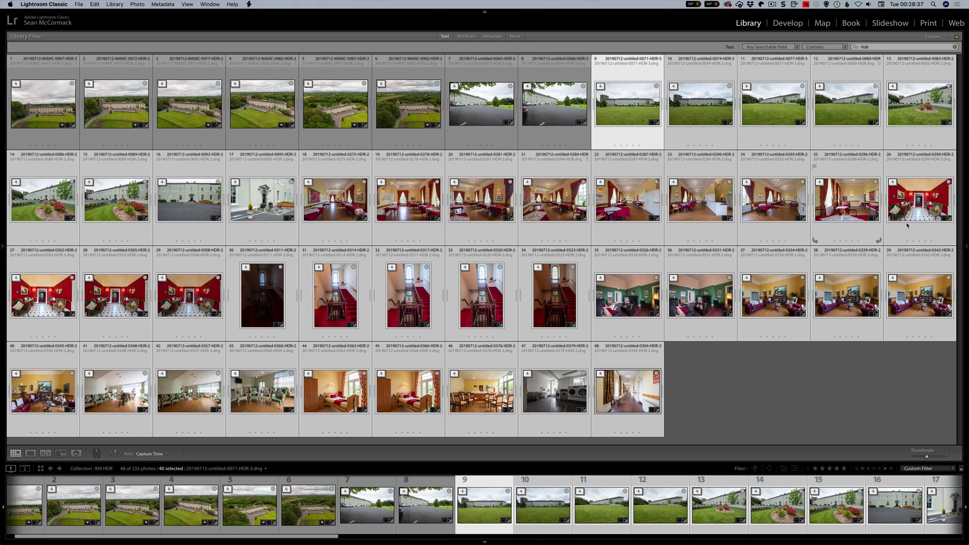
{"action": "mouse_move", "coordinate": [966, 248]}
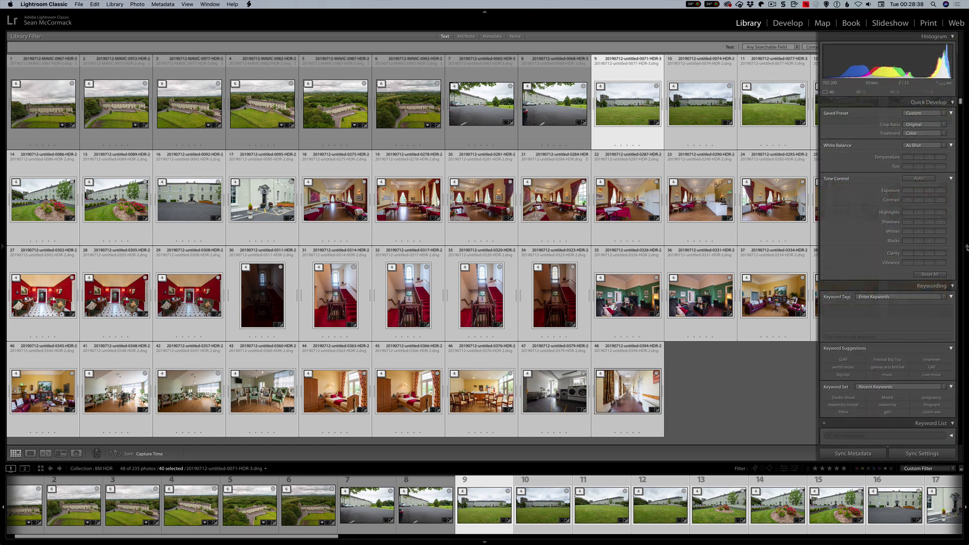
{"action": "left_click", "coordinate": [923, 114]}
{"action": "mouse_move", "coordinate": [899, 340]}
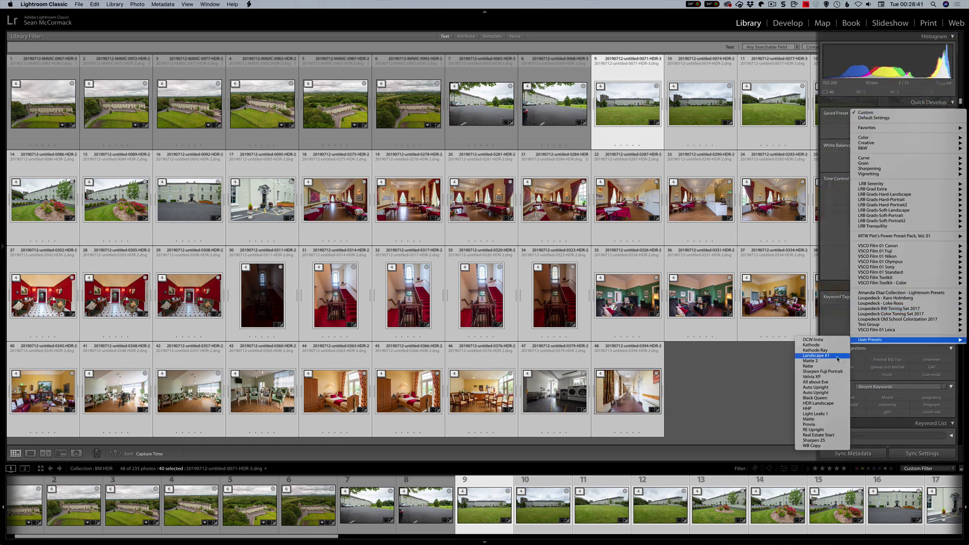
{"action": "left_click", "coordinate": [821, 430]}
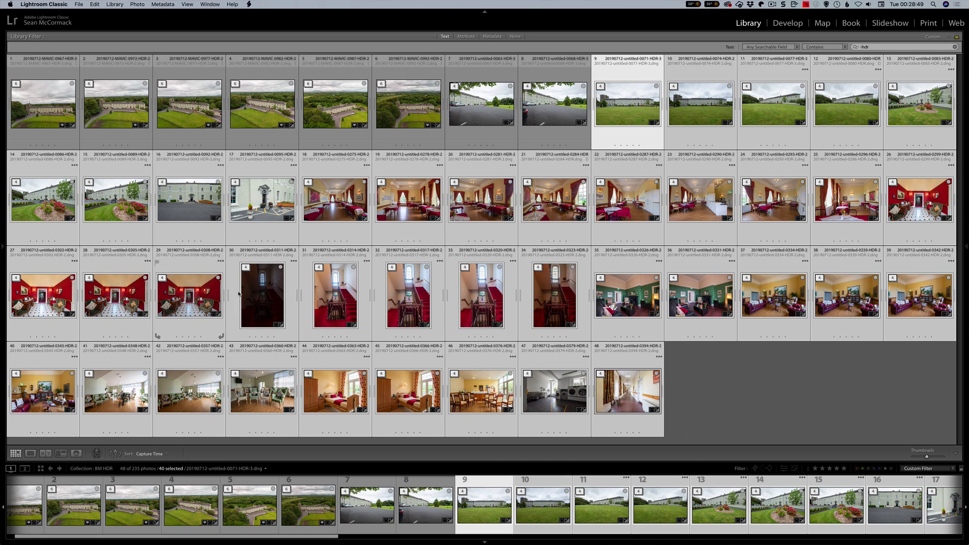
- Open HDR photo 22, the dining room, in the Develop module
{"action": "double_click", "coordinate": [643, 215]}
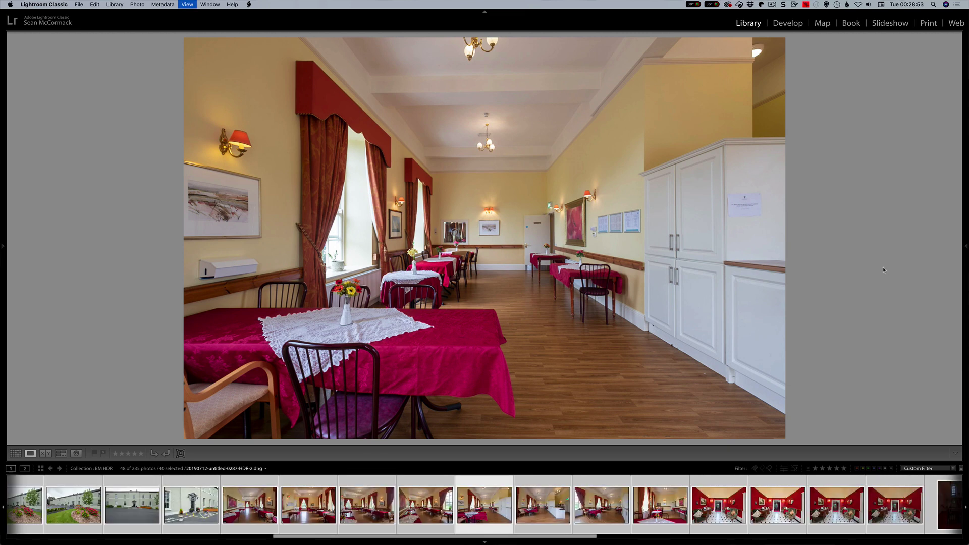
{"action": "key", "text": "d"}
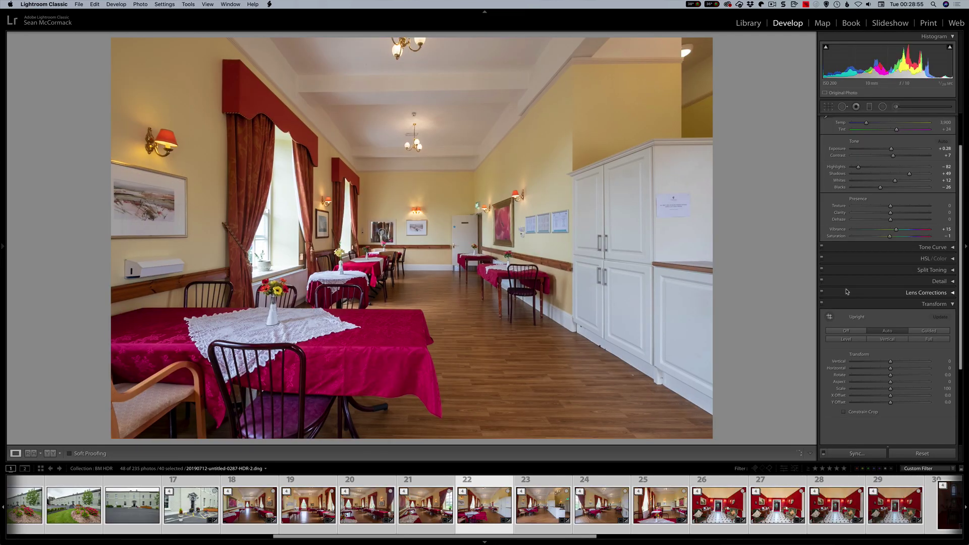